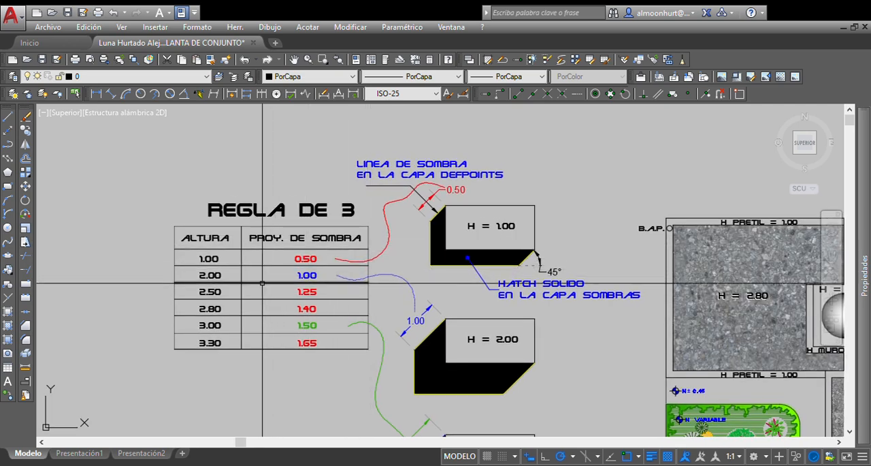
Step: Examine the REGLA DE 3 table's height and shadow projection columns alongside the H = 1.00 example
{"action": "scroll", "coordinate": [263, 282], "scroll_direction": "up", "scroll_amount": 4}
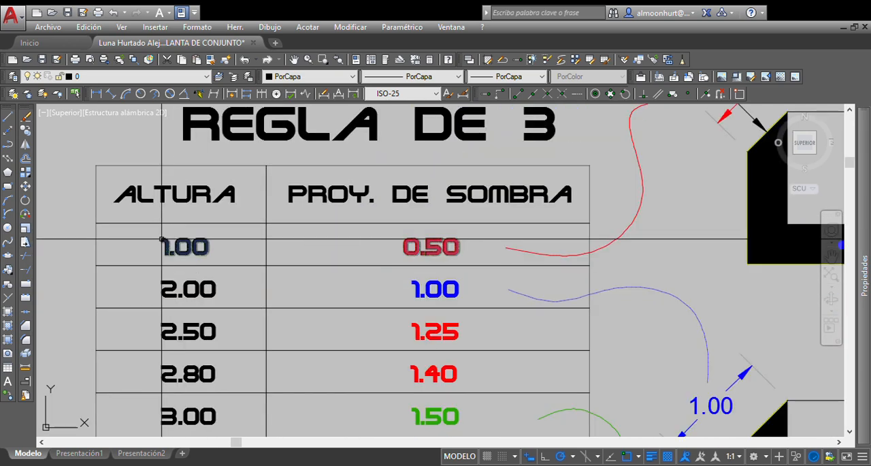
{"action": "middle_click_drag", "start_coordinate": [166, 228], "coordinate": [91, 270]}
{"action": "mouse_move", "coordinate": [476, 251]}
{"action": "middle_mouse_down"}
{"action": "mouse_move", "coordinate": [272, 270]}
{"action": "mouse_move", "coordinate": [239, 259]}
{"action": "middle_mouse_up"}
{"action": "scroll", "coordinate": [615, 205], "scroll_direction": "up", "scroll_amount": 2}
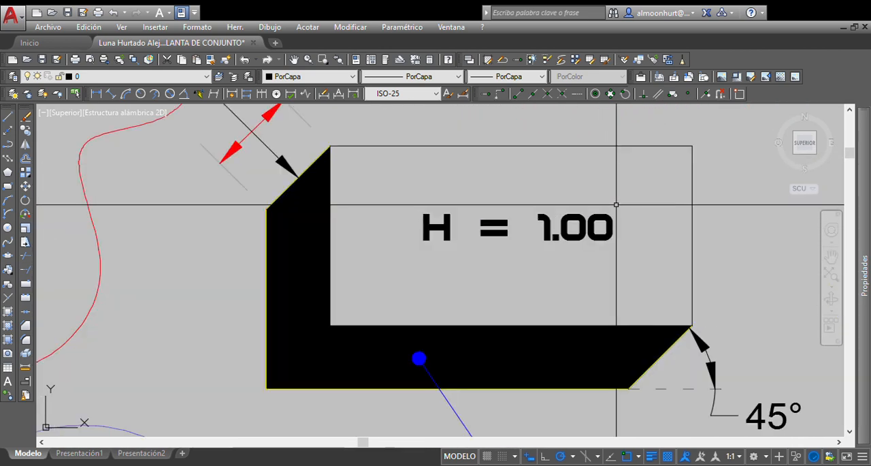
{"action": "scroll", "coordinate": [617, 205], "scroll_direction": "down", "scroll_amount": 4}
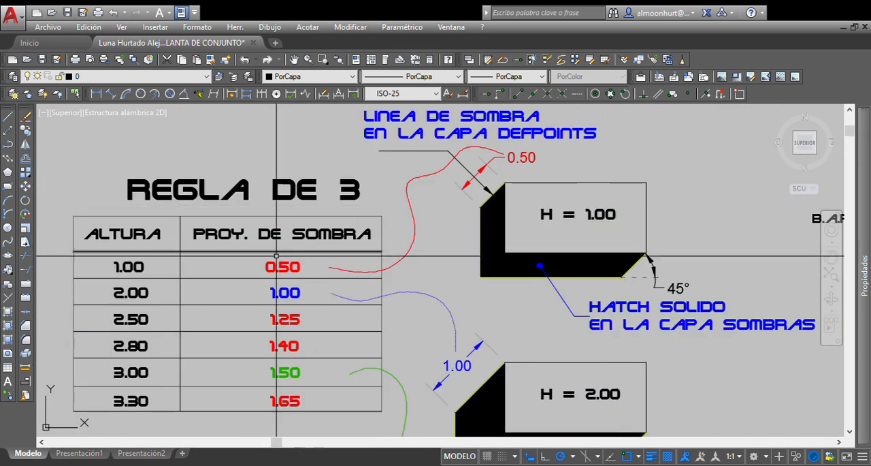
{"action": "scroll", "coordinate": [320, 267], "scroll_direction": "up", "scroll_amount": 2}
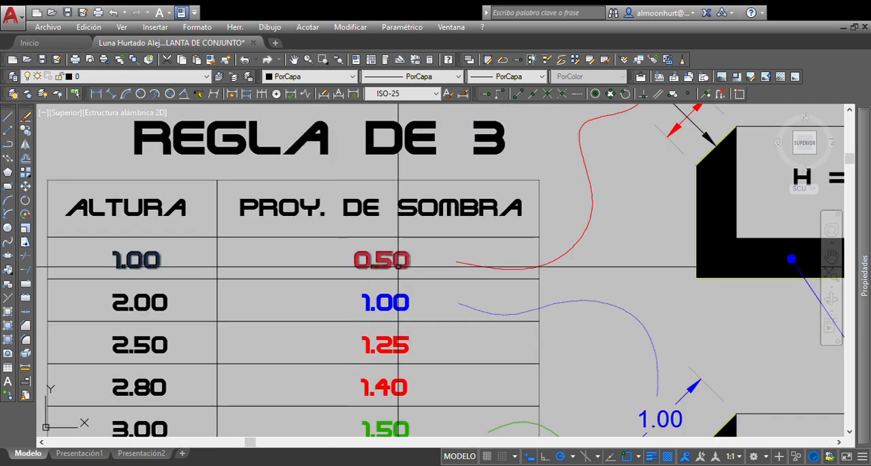
{"action": "scroll", "coordinate": [394, 270], "scroll_direction": "up", "scroll_amount": 4}
{"action": "scroll", "coordinate": [355, 250], "scroll_direction": "up", "scroll_amount": 2}
{"action": "scroll", "coordinate": [355, 250], "scroll_direction": "down", "scroll_amount": 2}
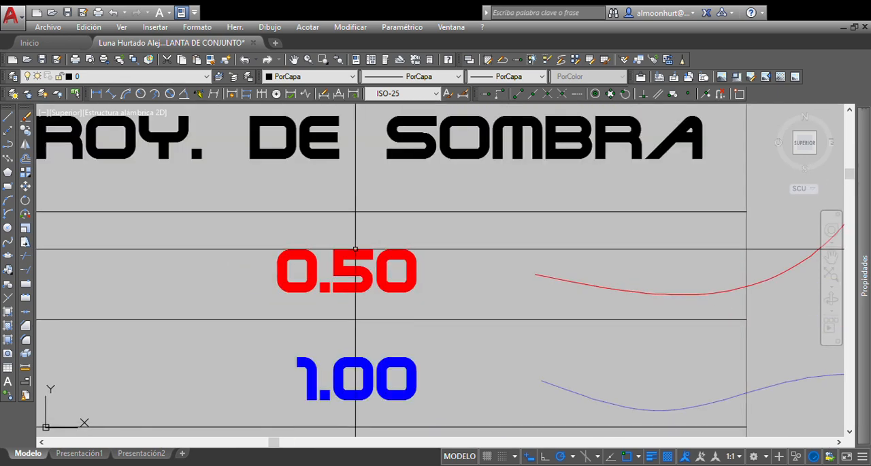
{"action": "scroll", "coordinate": [355, 250], "scroll_direction": "down", "scroll_amount": 4}
{"action": "mouse_move", "coordinate": [402, 239]}
{"action": "middle_mouse_down"}
{"action": "mouse_move", "coordinate": [249, 315]}
{"action": "mouse_move", "coordinate": [244, 326]}
{"action": "middle_mouse_up"}
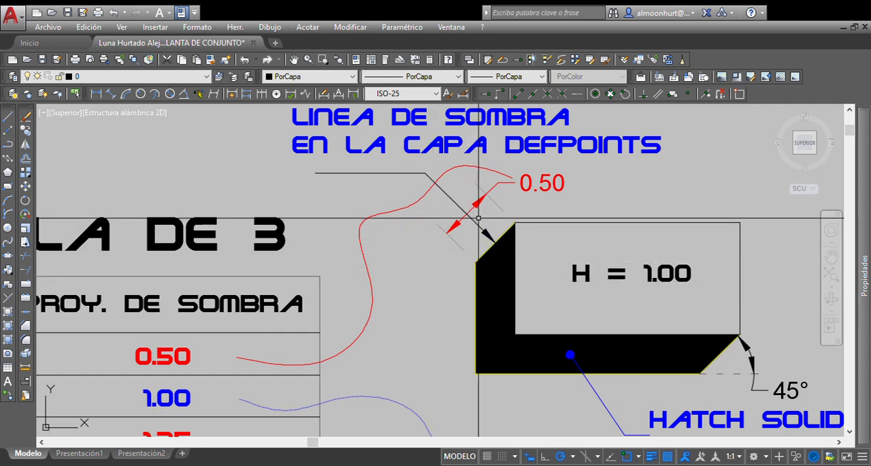
Step: Inspect the 1.00 height entry and its matching shadow projection in the first row of the table
{"action": "middle_click_drag", "start_coordinate": [242, 328], "coordinate": [407, 283]}
{"action": "left_click", "coordinate": [737, 235]}
{"action": "mouse_move", "coordinate": [722, 248]}
{"action": "middle_mouse_down"}
{"action": "mouse_move", "coordinate": [674, 253]}
{"action": "mouse_move", "coordinate": [731, 243]}
{"action": "middle_mouse_up"}
{"action": "scroll", "coordinate": [89, 300], "scroll_direction": "up", "scroll_amount": 5}
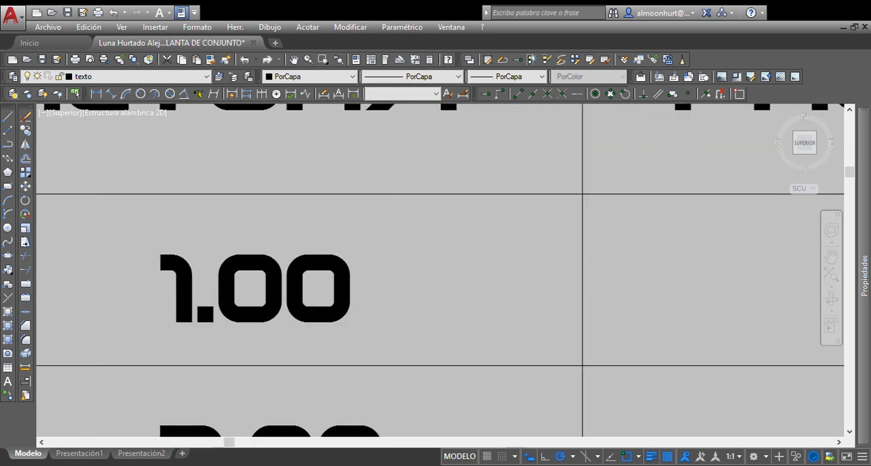
{"action": "scroll", "coordinate": [92, 305], "scroll_direction": "down", "scroll_amount": 5}
{"action": "key", "text": "Escape"}
{"action": "scroll", "coordinate": [392, 306], "scroll_direction": "up", "scroll_amount": 2}
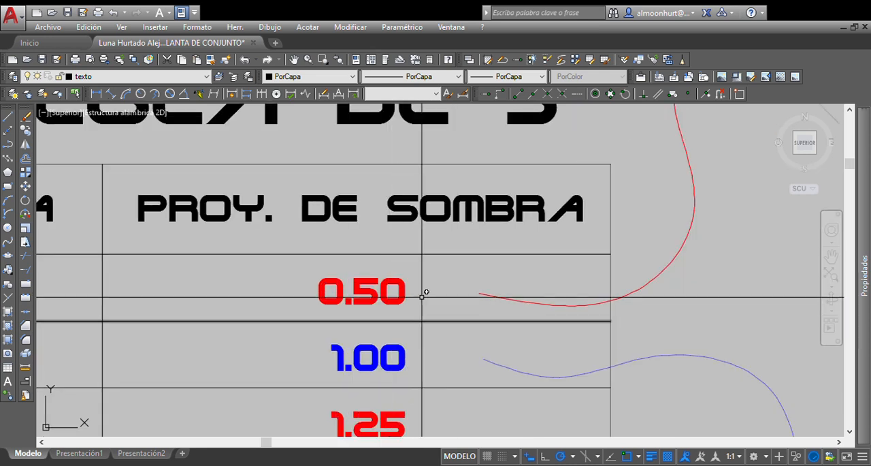
{"action": "scroll", "coordinate": [392, 311], "scroll_direction": "down", "scroll_amount": 2}
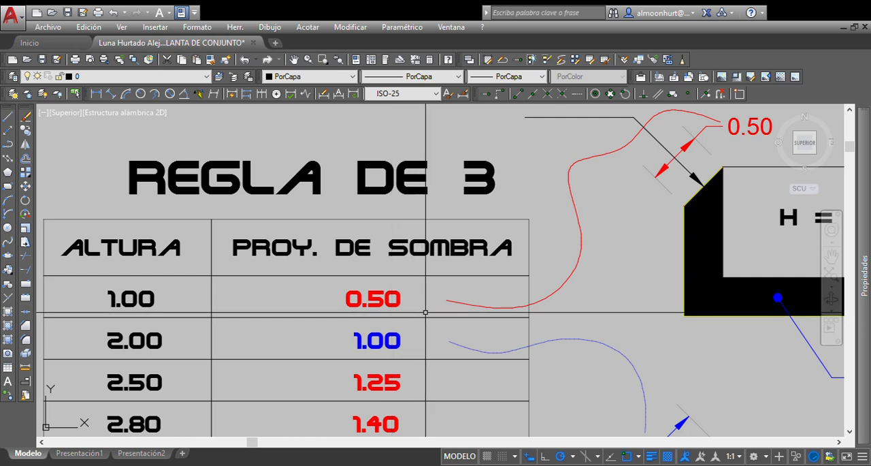
Step: Examine the H = 1.00 block's shadow outline, its projection dimension and the angle at the lower corner
{"action": "mouse_move", "coordinate": [464, 308]}
{"action": "middle_mouse_down"}
{"action": "mouse_move", "coordinate": [340, 339]}
{"action": "mouse_move", "coordinate": [272, 374]}
{"action": "middle_mouse_up"}
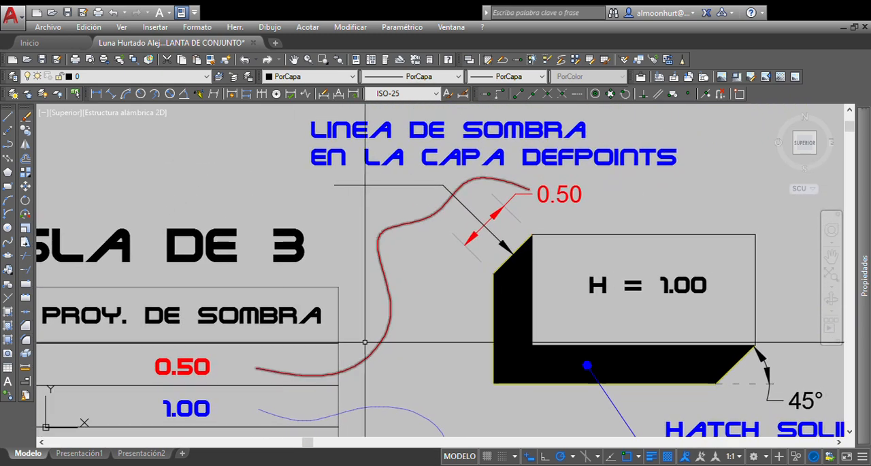
{"action": "left_click", "coordinate": [530, 241]}
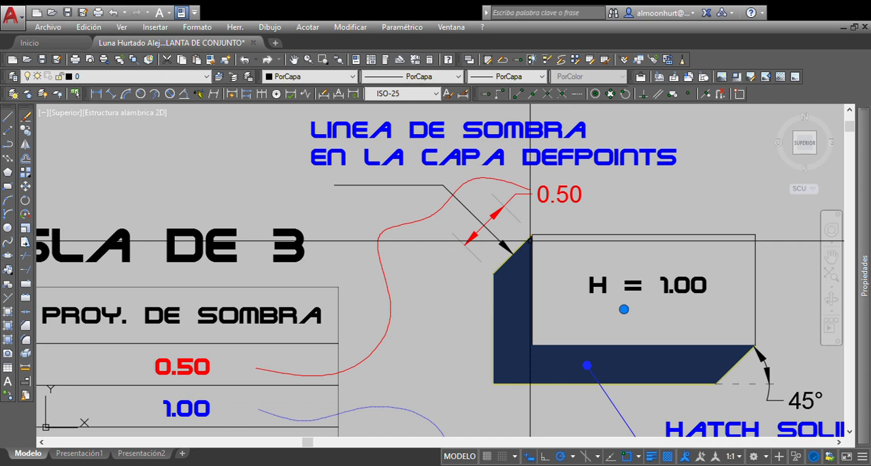
{"action": "key", "text": "Escape"}
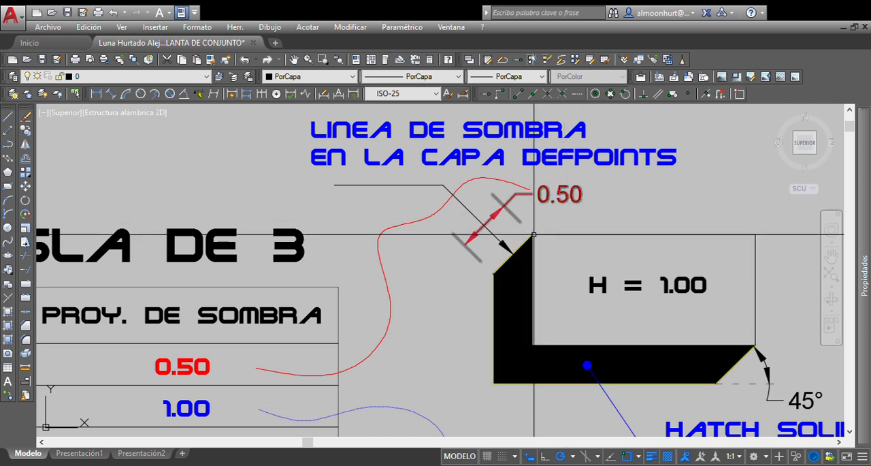
{"action": "middle_click_drag", "start_coordinate": [540, 315], "coordinate": [394, 269]}
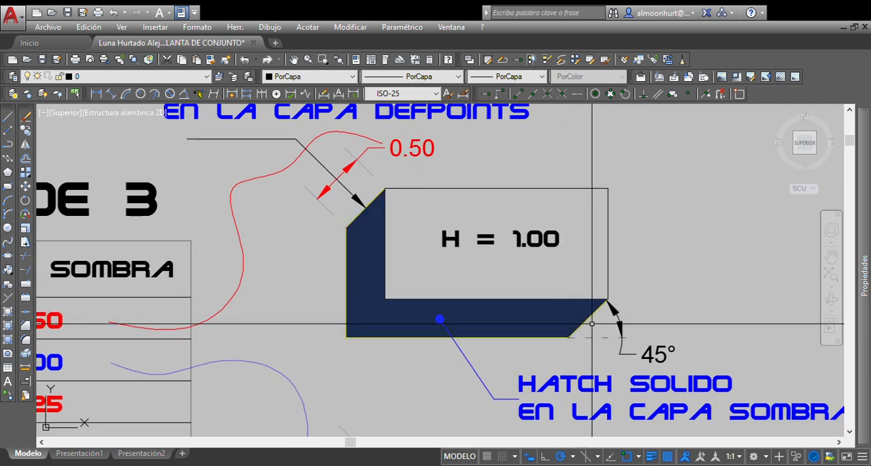
{"action": "scroll", "coordinate": [646, 351], "scroll_direction": "up", "scroll_amount": 2}
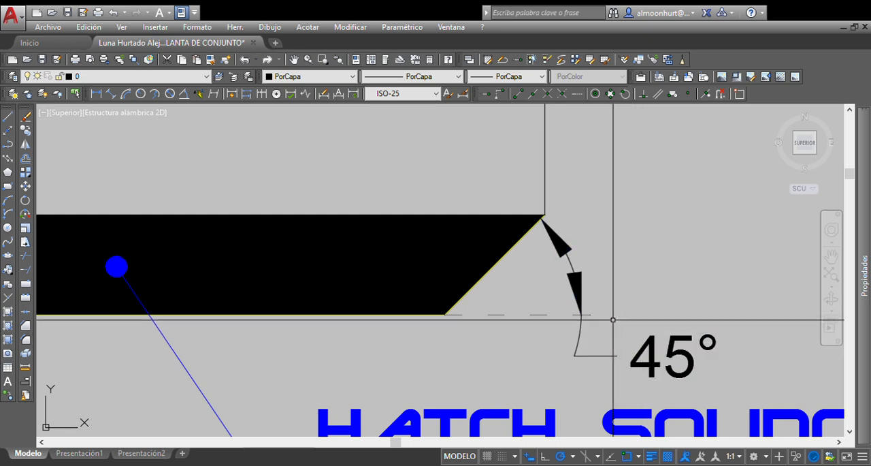
{"action": "scroll", "coordinate": [567, 295], "scroll_direction": "down", "scroll_amount": 3}
{"action": "middle_click_drag", "start_coordinate": [470, 257], "coordinate": [484, 335]}
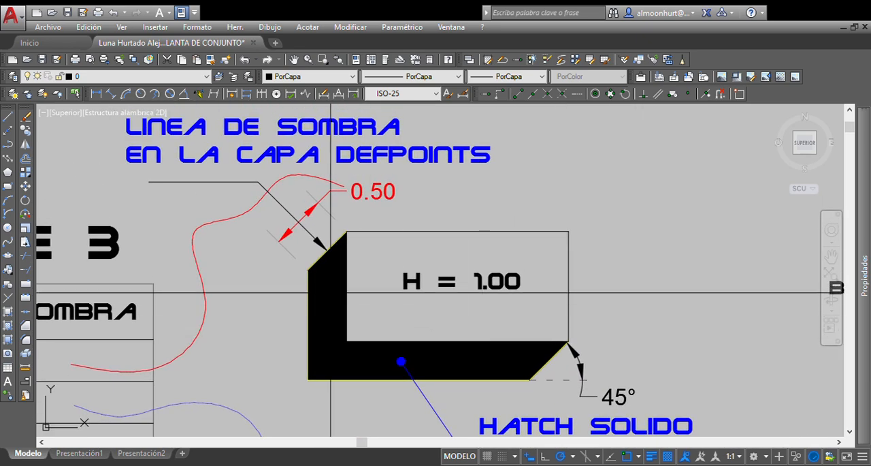
{"action": "middle_click_drag", "start_coordinate": [315, 260], "coordinate": [420, 241]}
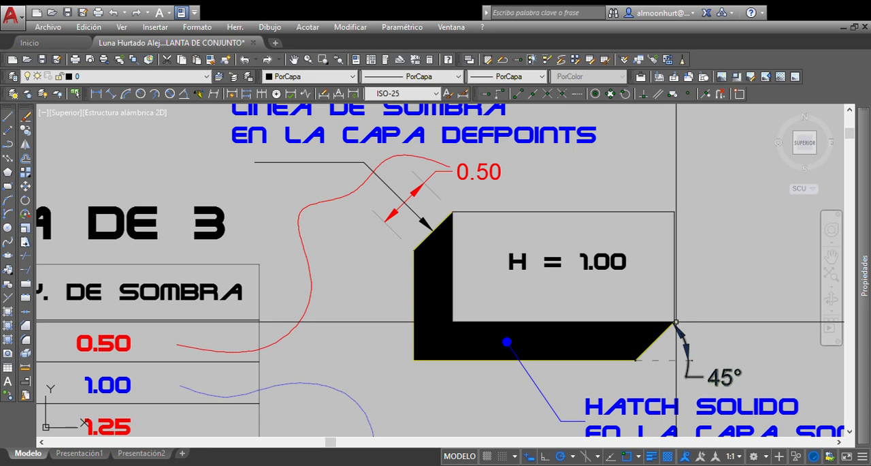
Step: Examine the H = 2.00 block's shadow and its diagonal projection dimension
{"action": "middle_click_drag", "start_coordinate": [521, 319], "coordinate": [495, 176]}
{"action": "scroll", "coordinate": [473, 197], "scroll_direction": "down", "scroll_amount": 2}
{"action": "middle_click_drag", "start_coordinate": [470, 267], "coordinate": [465, 243]}
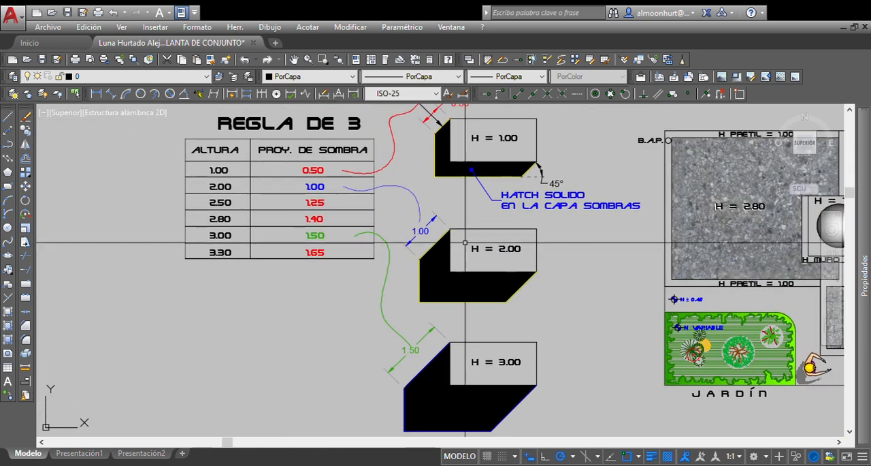
{"action": "scroll", "coordinate": [466, 244], "scroll_direction": "up", "scroll_amount": 1}
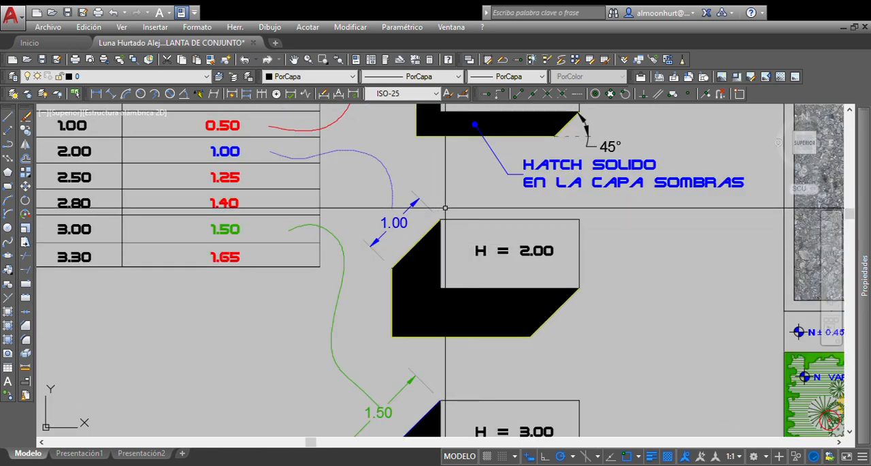
{"action": "middle_click_drag", "start_coordinate": [446, 208], "coordinate": [501, 229]}
{"action": "scroll", "coordinate": [599, 286], "scroll_direction": "up", "scroll_amount": 2}
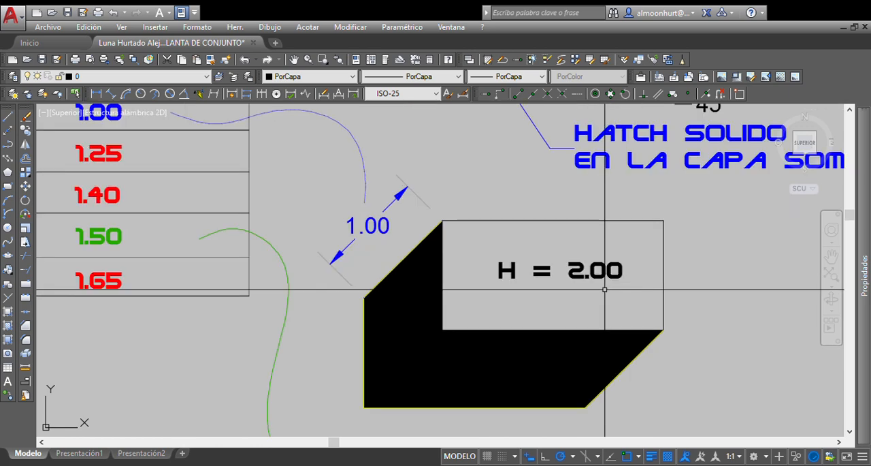
{"action": "scroll", "coordinate": [599, 287], "scroll_direction": "up", "scroll_amount": 1}
{"action": "scroll", "coordinate": [590, 284], "scroll_direction": "up", "scroll_amount": 1}
{"action": "scroll", "coordinate": [476, 272], "scroll_direction": "down", "scroll_amount": 2}
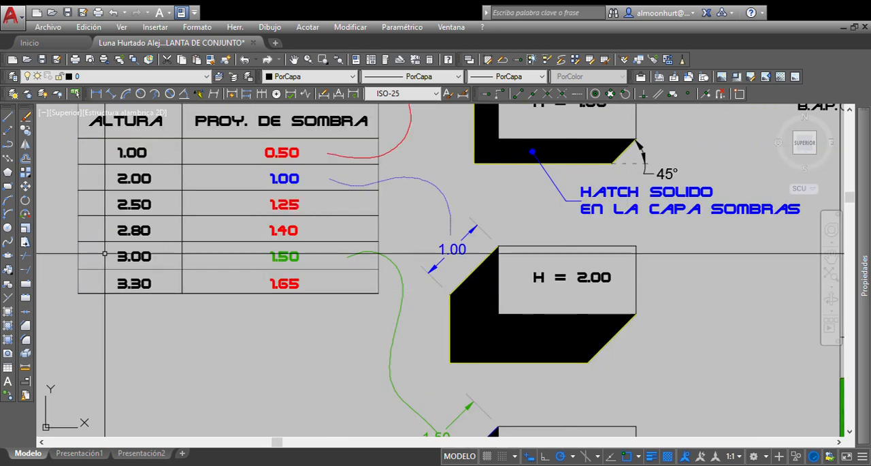
Step: Read through the table rows for heights 2.00 to 3.30 and their shadow projections
{"action": "scroll", "coordinate": [127, 259], "scroll_direction": "up", "scroll_amount": 1}
{"action": "middle_click_drag", "start_coordinate": [188, 206], "coordinate": [167, 275]}
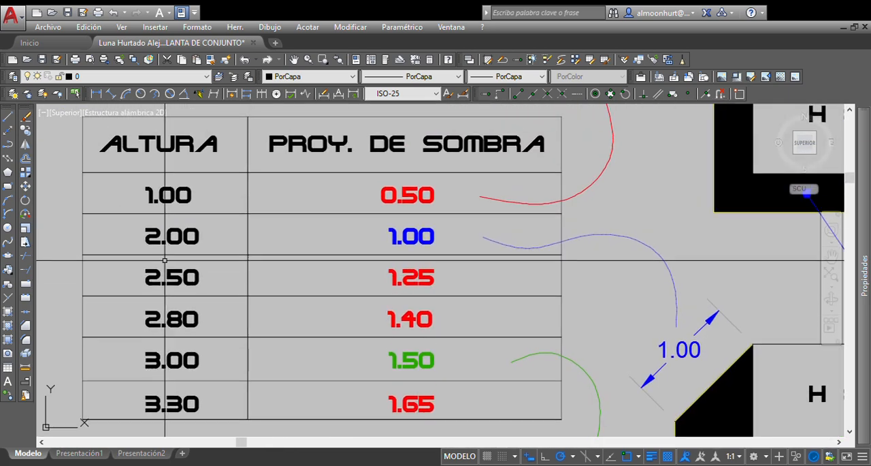
{"action": "scroll", "coordinate": [162, 247], "scroll_direction": "up", "scroll_amount": 1}
{"action": "middle_click_drag", "start_coordinate": [161, 247], "coordinate": [187, 295]}
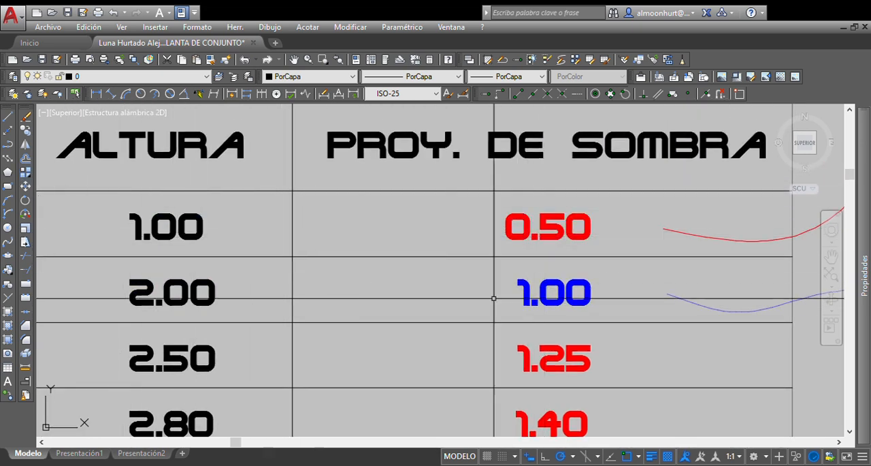
{"action": "middle_click_drag", "start_coordinate": [583, 303], "coordinate": [581, 227]}
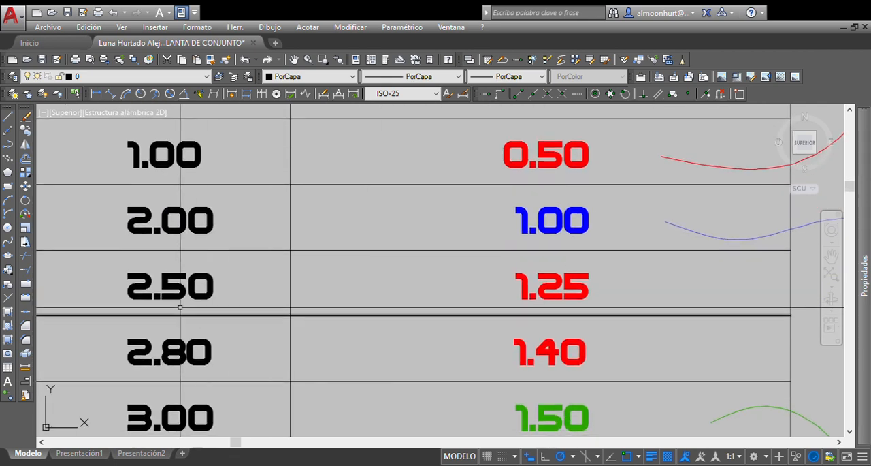
{"action": "middle_click_drag", "start_coordinate": [529, 315], "coordinate": [528, 218]}
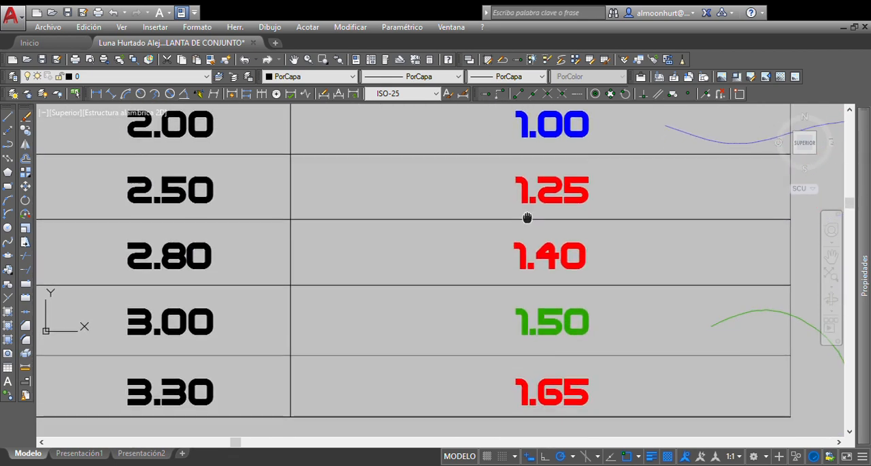
{"action": "mouse_move", "coordinate": [368, 295]}
{"action": "middle_mouse_down"}
{"action": "mouse_move", "coordinate": [378, 236]}
{"action": "mouse_move", "coordinate": [341, 321]}
{"action": "middle_mouse_up"}
{"action": "scroll", "coordinate": [298, 301], "scroll_direction": "down", "scroll_amount": 2}
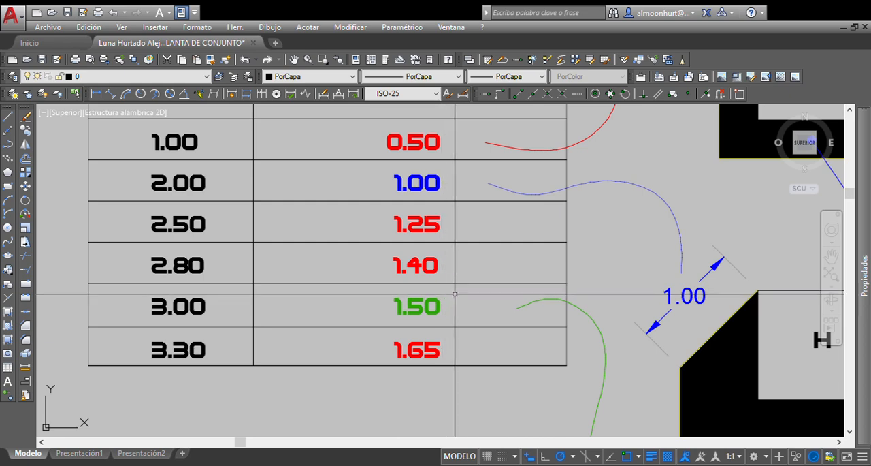
Step: Compare the H = 2.00 and H = 3.00 shadow examples with their table rows
{"action": "mouse_move", "coordinate": [448, 294]}
{"action": "middle_mouse_down"}
{"action": "mouse_move", "coordinate": [288, 286]}
{"action": "mouse_move", "coordinate": [208, 238]}
{"action": "mouse_move", "coordinate": [194, 190]}
{"action": "middle_mouse_up"}
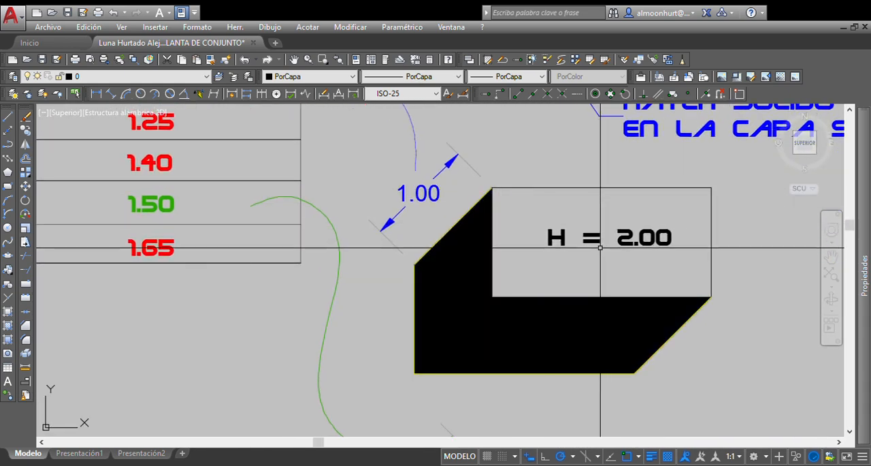
{"action": "mouse_move", "coordinate": [445, 205]}
{"action": "middle_mouse_down"}
{"action": "mouse_move", "coordinate": [542, 288]}
{"action": "mouse_move", "coordinate": [707, 331]}
{"action": "mouse_move", "coordinate": [708, 424]}
{"action": "mouse_move", "coordinate": [657, 320]}
{"action": "mouse_move", "coordinate": [447, 81]}
{"action": "middle_mouse_up"}
{"action": "mouse_move", "coordinate": [436, 327]}
{"action": "middle_mouse_down"}
{"action": "mouse_move", "coordinate": [425, 208]}
{"action": "mouse_move", "coordinate": [437, 173]}
{"action": "middle_mouse_up"}
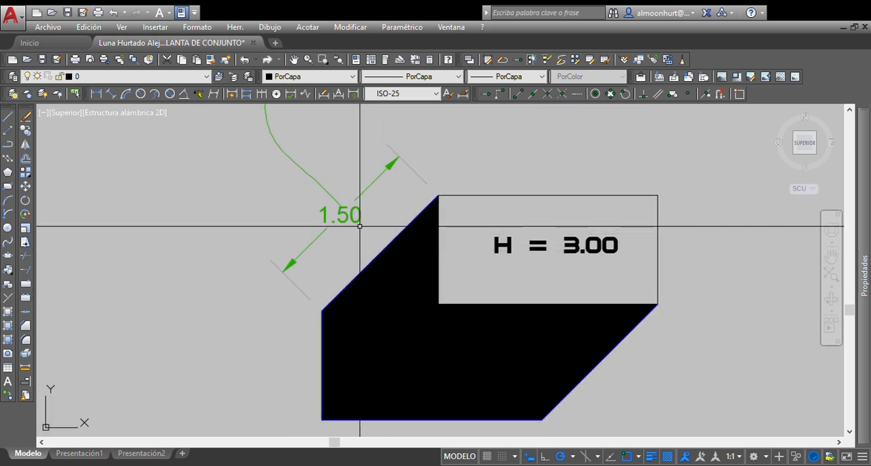
{"action": "middle_click_drag", "start_coordinate": [316, 161], "coordinate": [656, 462]}
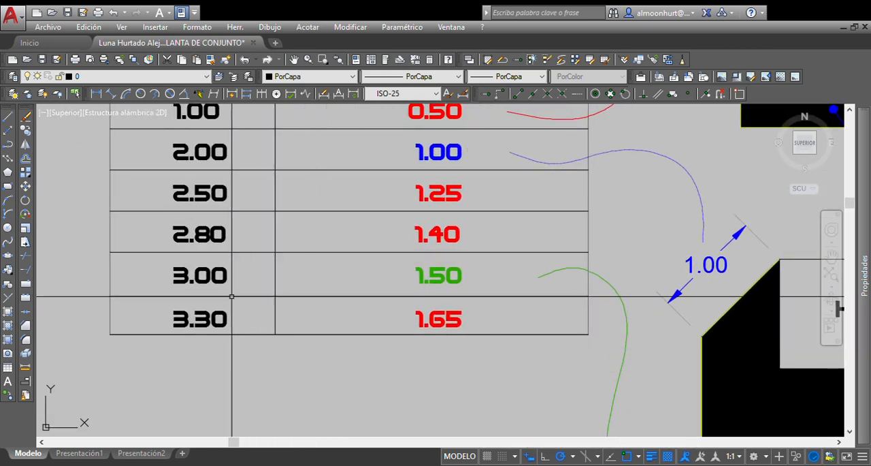
{"action": "scroll", "coordinate": [189, 270], "scroll_direction": "up", "scroll_amount": 4}
{"action": "middle_click_drag", "start_coordinate": [211, 301], "coordinate": [116, 287]}
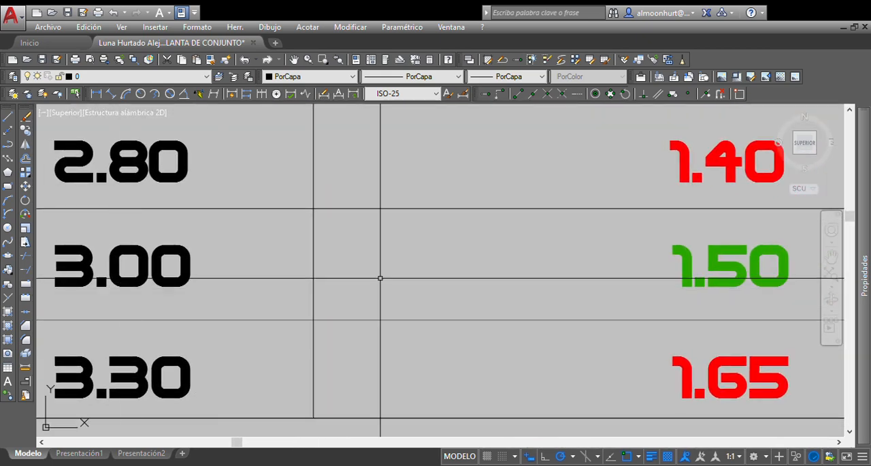
{"action": "scroll", "coordinate": [727, 285], "scroll_direction": "down", "scroll_amount": 5}
{"action": "mouse_move", "coordinate": [727, 286]}
{"action": "middle_mouse_down"}
{"action": "mouse_move", "coordinate": [607, 260]}
{"action": "mouse_move", "coordinate": [483, 272]}
{"action": "mouse_move", "coordinate": [354, 258]}
{"action": "middle_mouse_up"}
{"action": "scroll", "coordinate": [354, 262], "scroll_direction": "down", "scroll_amount": 4}
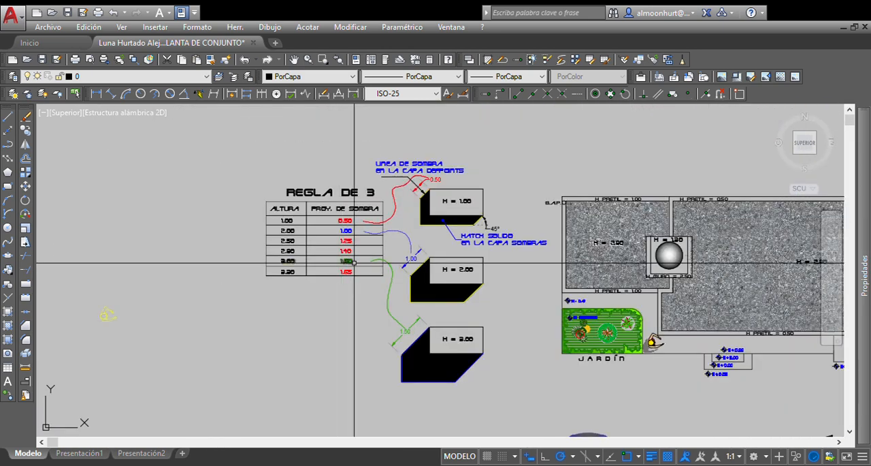
Step: Inspect the H = 1.00 example's layer notes and check the layer of its shadow outline
{"action": "scroll", "coordinate": [484, 270], "scroll_direction": "up", "scroll_amount": 4}
{"action": "middle_click_drag", "start_coordinate": [451, 239], "coordinate": [438, 315]}
{"action": "scroll", "coordinate": [429, 317], "scroll_direction": "down", "scroll_amount": 1}
{"action": "scroll", "coordinate": [419, 318], "scroll_direction": "up", "scroll_amount": 3}
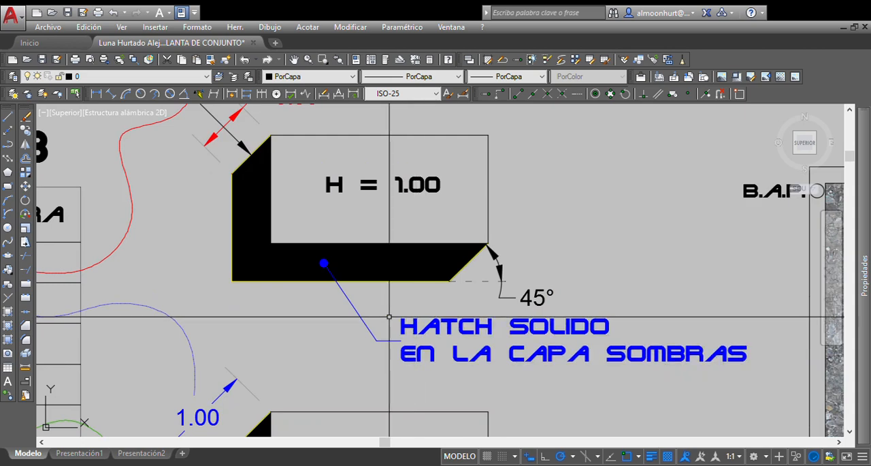
{"action": "mouse_move", "coordinate": [215, 181]}
{"action": "middle_mouse_down"}
{"action": "mouse_move", "coordinate": [251, 267]}
{"action": "mouse_move", "coordinate": [239, 246]}
{"action": "mouse_move", "coordinate": [303, 333]}
{"action": "middle_mouse_up"}
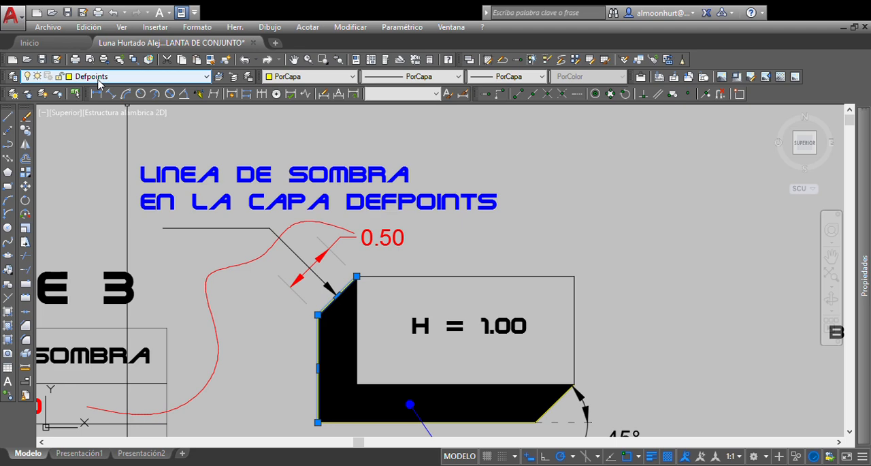
{"action": "middle_click_drag", "start_coordinate": [366, 292], "coordinate": [353, 222]}
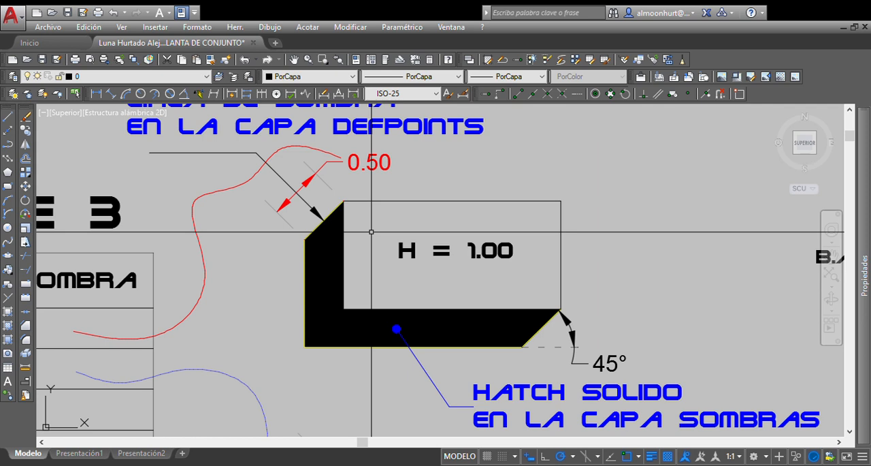
{"action": "mouse_move", "coordinate": [305, 252]}
{"action": "middle_mouse_down"}
{"action": "mouse_move", "coordinate": [293, 293]}
{"action": "mouse_move", "coordinate": [304, 296]}
{"action": "middle_mouse_up"}
{"action": "scroll", "coordinate": [417, 151], "scroll_direction": "up", "scroll_amount": 6}
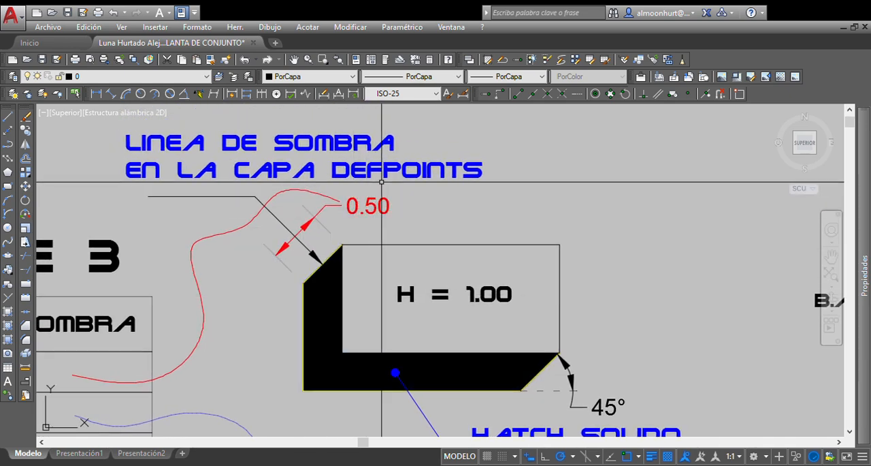
{"action": "scroll", "coordinate": [418, 152], "scroll_direction": "down", "scroll_amount": 6}
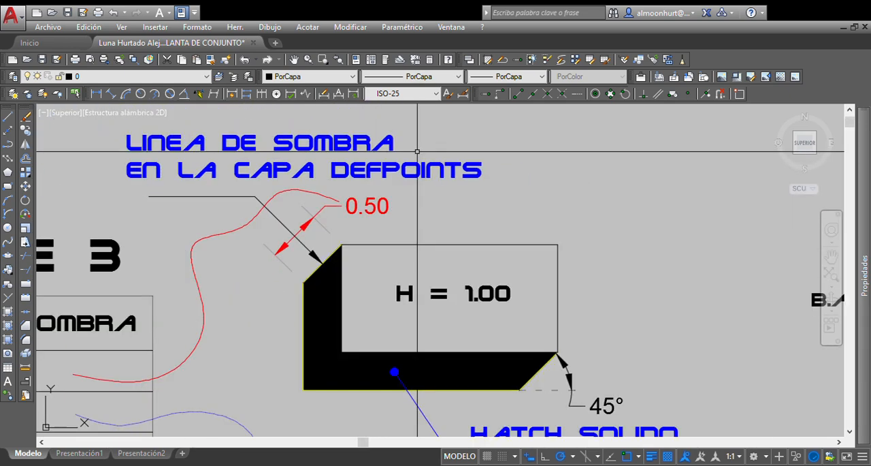
Step: Copy a tree from the plan onto the lower edge of the H = 1.00 example's solid shadow
{"action": "mouse_move", "coordinate": [446, 369]}
{"action": "middle_mouse_down"}
{"action": "mouse_move", "coordinate": [448, 298]}
{"action": "mouse_move", "coordinate": [436, 272]}
{"action": "mouse_move", "coordinate": [401, 258]}
{"action": "middle_mouse_up"}
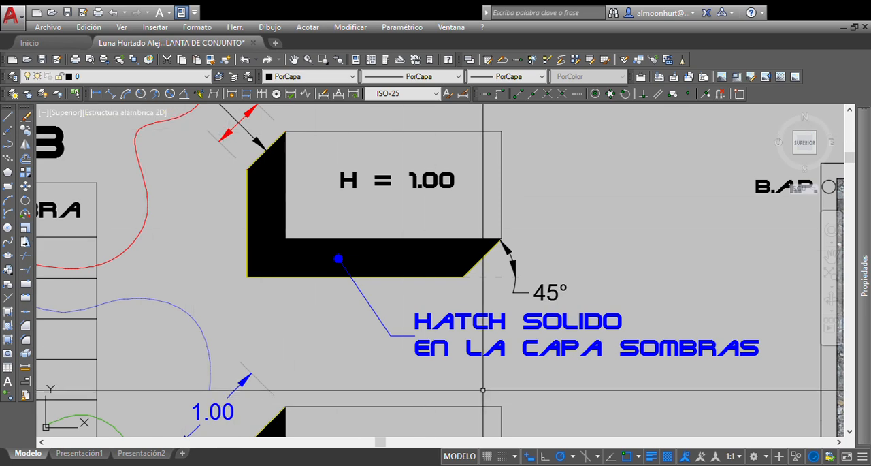
{"action": "mouse_move", "coordinate": [426, 317]}
{"action": "middle_mouse_down"}
{"action": "mouse_move", "coordinate": [338, 300]}
{"action": "mouse_move", "coordinate": [378, 278]}
{"action": "middle_mouse_up"}
{"action": "scroll", "coordinate": [219, 294], "scroll_direction": "down", "scroll_amount": 3}
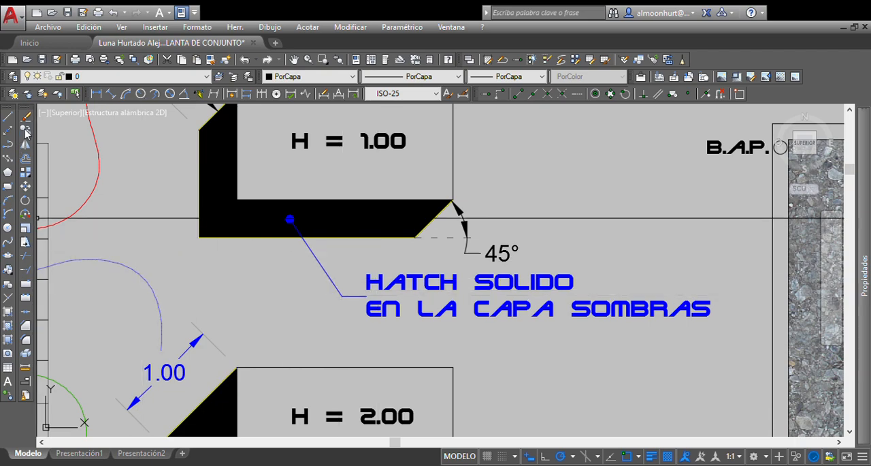
{"action": "middle_click_drag", "start_coordinate": [507, 304], "coordinate": [419, 136]}
{"action": "left_click", "coordinate": [627, 334]}
{"action": "key", "text": "Return"}
{"action": "left_click", "coordinate": [608, 326]}
{"action": "middle_click_drag", "start_coordinate": [320, 184], "coordinate": [415, 396]}
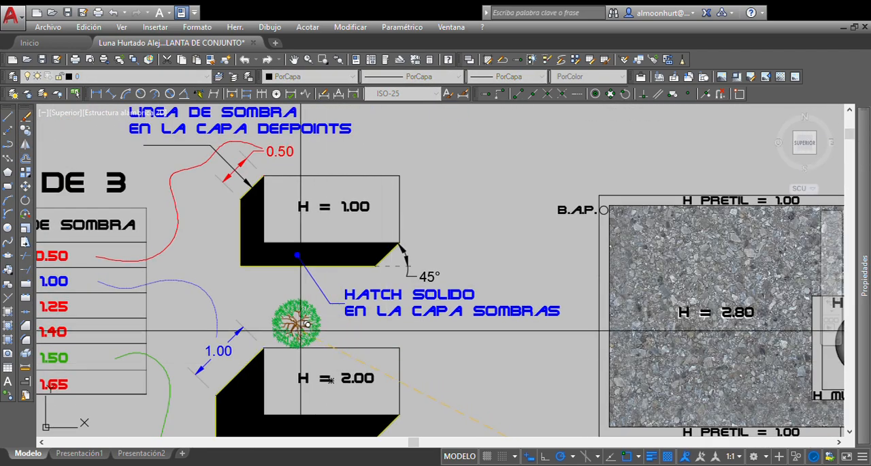
{"action": "scroll", "coordinate": [287, 326], "scroll_direction": "up", "scroll_amount": 4}
{"action": "left_click", "coordinate": [277, 197]}
{"action": "key", "text": "Return"}
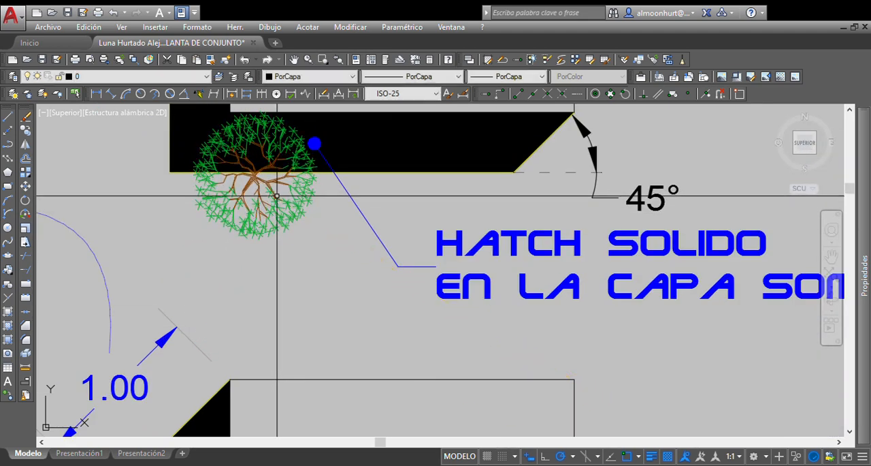
Step: Send the copied tree behind the H = 1.00 shadow hatch in the draw order
{"action": "left_click", "coordinate": [281, 197]}
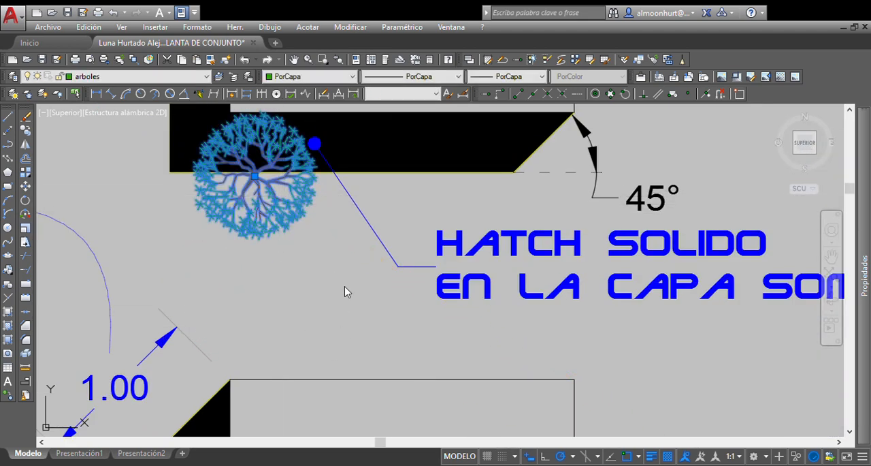
{"action": "key", "text": "Escape"}
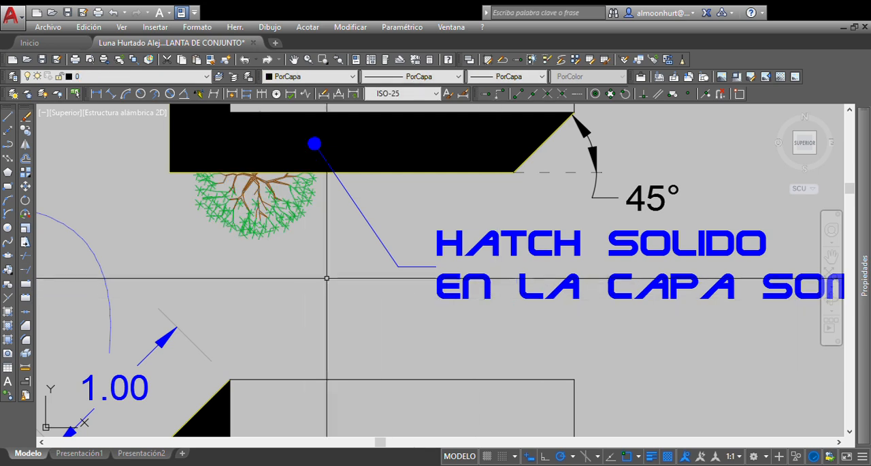
{"action": "middle_click_drag", "start_coordinate": [305, 271], "coordinate": [336, 311]}
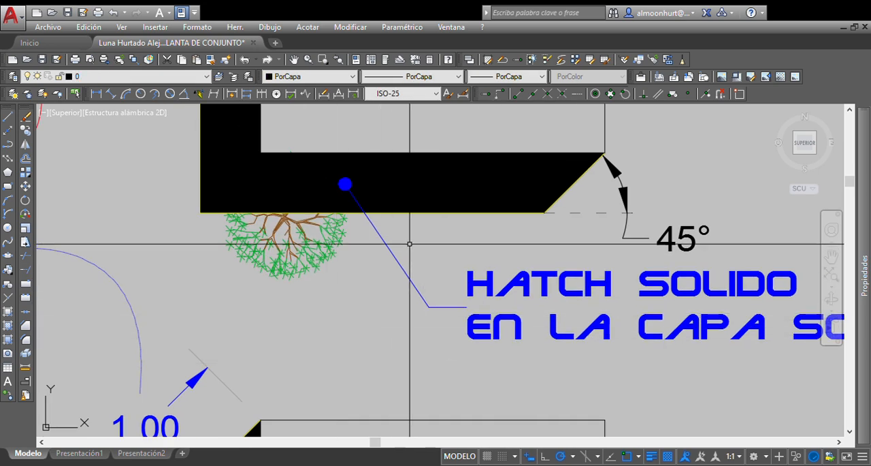
Step: Check which layer the H = 1.00 example's solid shadow hatch is on
{"action": "mouse_move", "coordinate": [463, 170]}
{"action": "middle_mouse_down"}
{"action": "mouse_move", "coordinate": [470, 288]}
{"action": "mouse_move", "coordinate": [480, 298]}
{"action": "middle_mouse_up"}
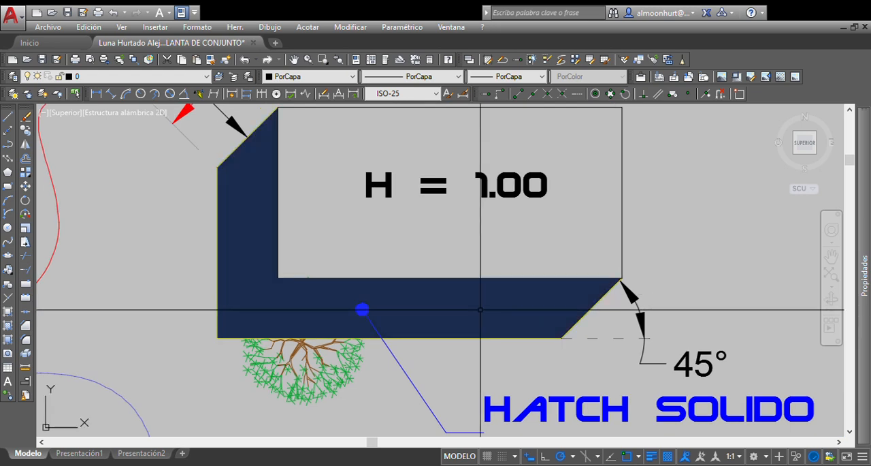
{"action": "left_click", "coordinate": [466, 317]}
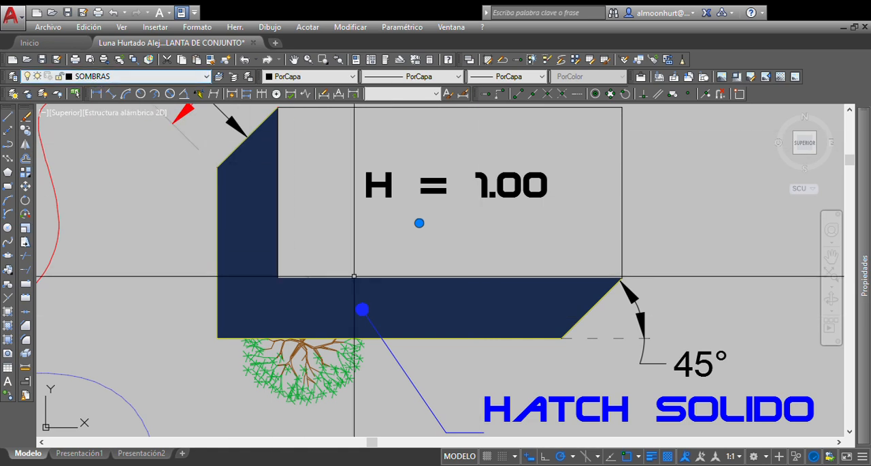
{"action": "key", "text": "Escape"}
{"action": "middle_click_drag", "start_coordinate": [362, 361], "coordinate": [349, 320]}
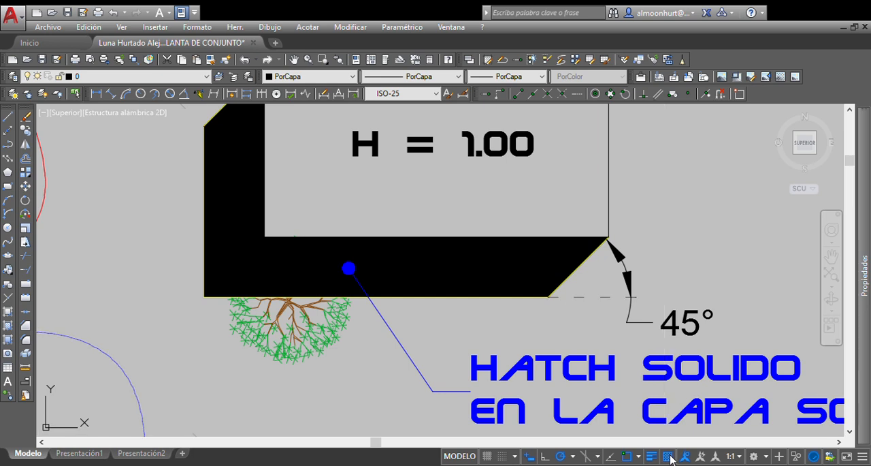
Step: Make the H = 1.00 example's solid shadow hatch semi-transparent
{"action": "left_click", "coordinate": [429, 265]}
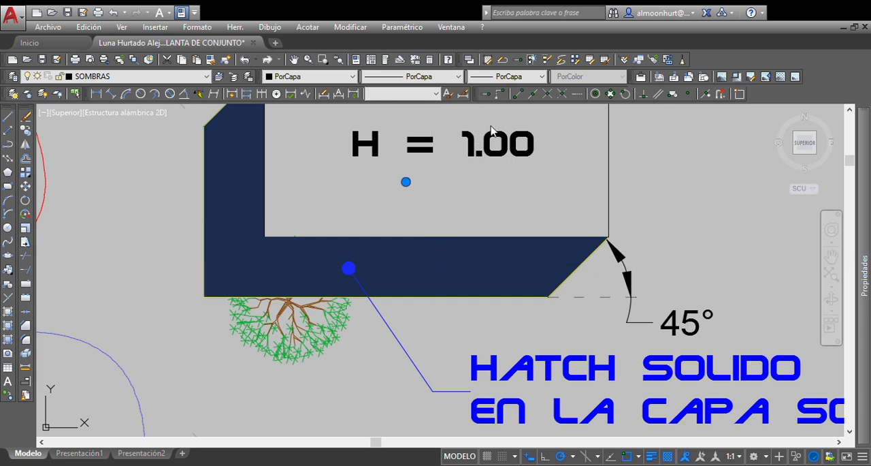
{"action": "key", "text": "Escape"}
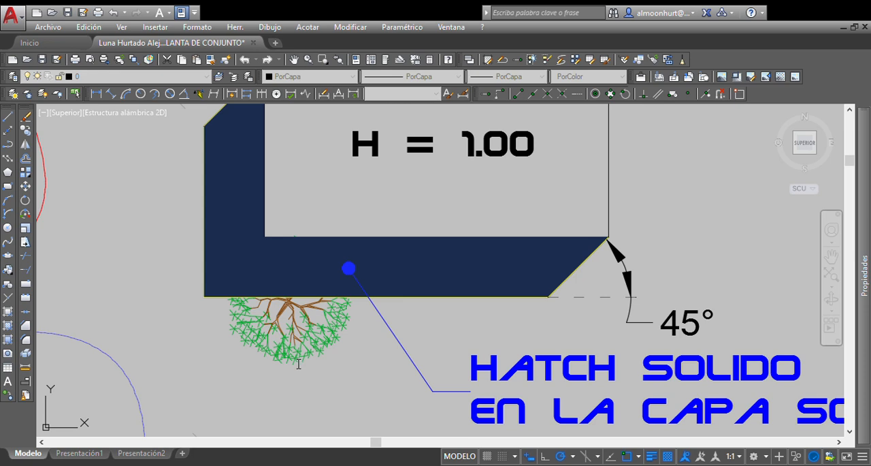
{"action": "left_click", "coordinate": [414, 434]}
Step: Inspect the tree beneath the shadow hatch and compare the drawing with transparency display turned off and on again
{"action": "middle_click_drag", "start_coordinate": [366, 374], "coordinate": [433, 353]}
{"action": "left_click", "coordinate": [408, 305]}
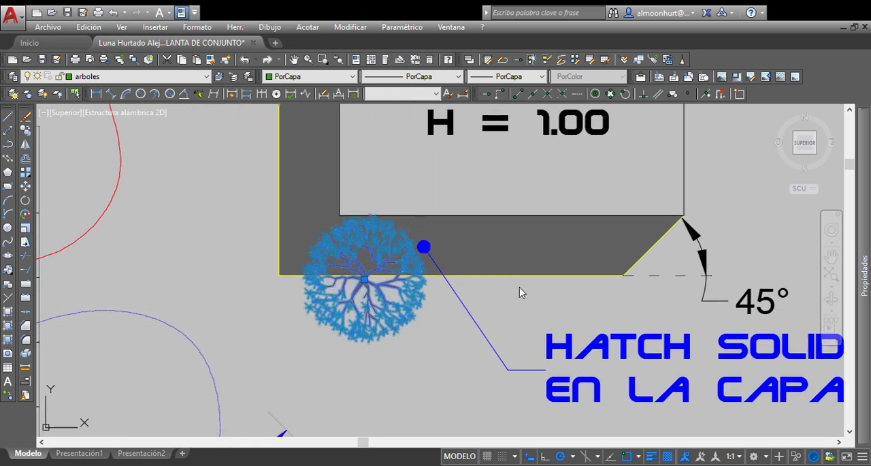
{"action": "key", "text": "Escape"}
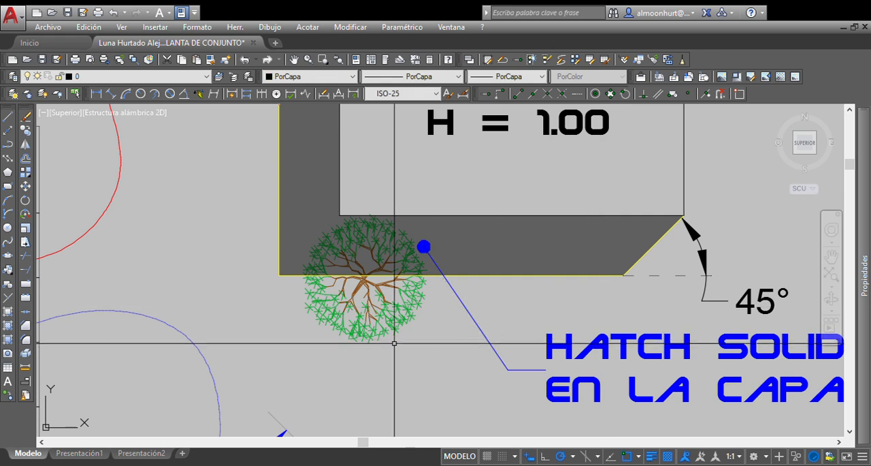
{"action": "mouse_move", "coordinate": [385, 349]}
{"action": "middle_mouse_down"}
{"action": "mouse_move", "coordinate": [409, 356]}
{"action": "mouse_move", "coordinate": [384, 348]}
{"action": "middle_mouse_up"}
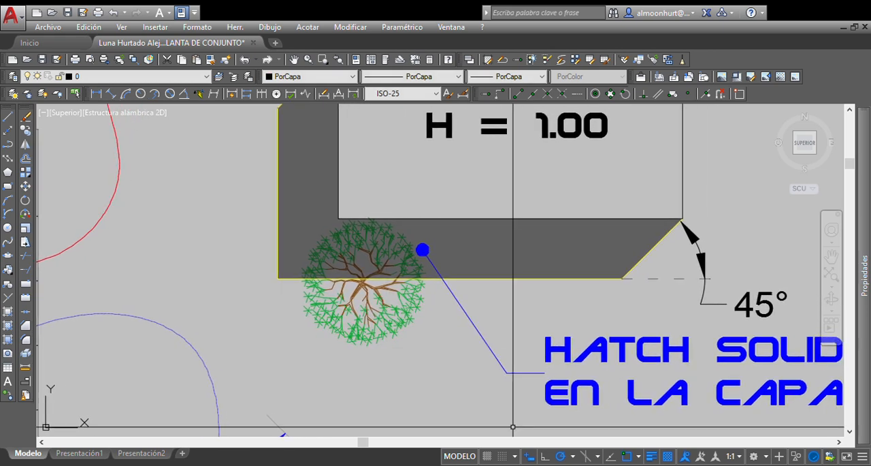
{"action": "left_click", "coordinate": [671, 456]}
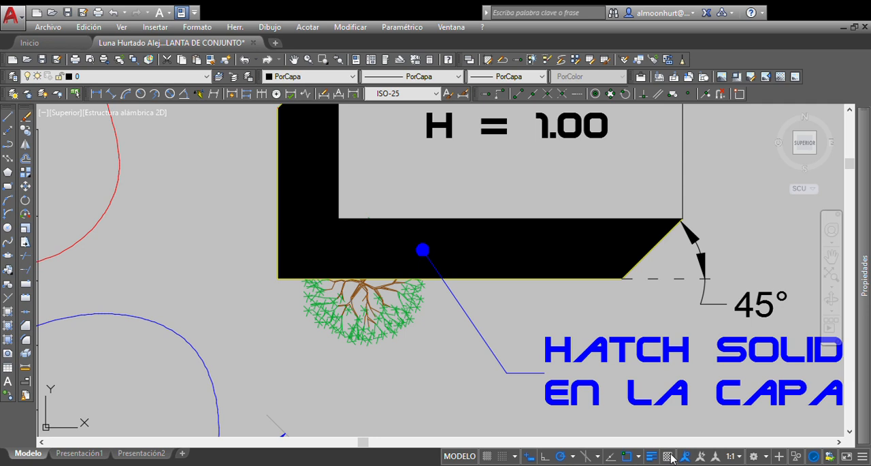
{"action": "left_click", "coordinate": [670, 456]}
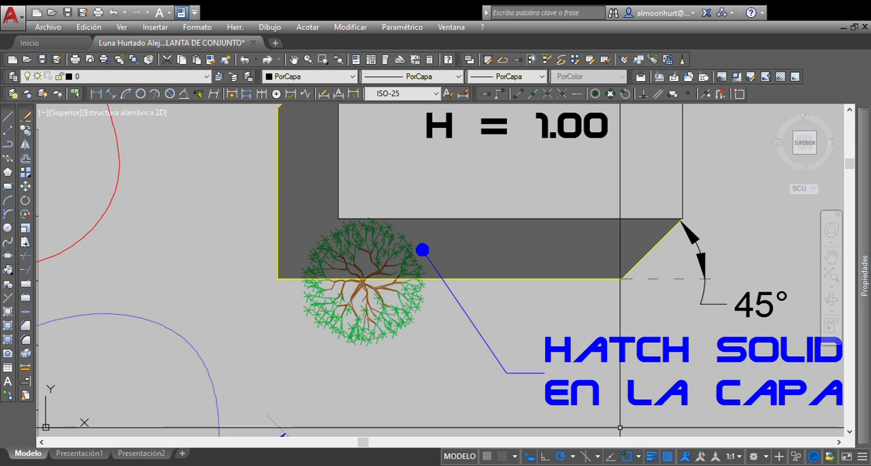
Step: Compare the H = 1.00 shadow's diagonal projection dimension with the rule-of-three table
{"action": "scroll", "coordinate": [375, 272], "scroll_direction": "down", "scroll_amount": 4}
{"action": "middle_click_drag", "start_coordinate": [384, 314], "coordinate": [359, 307]}
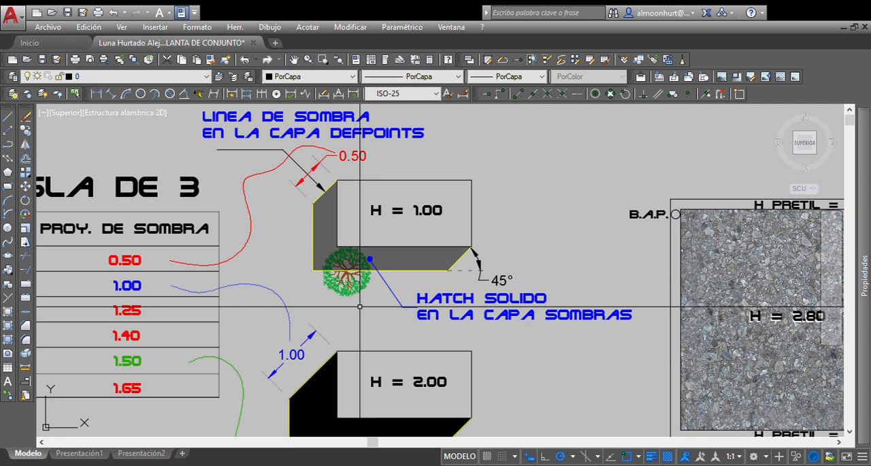
{"action": "middle_click_drag", "start_coordinate": [359, 306], "coordinate": [525, 304]}
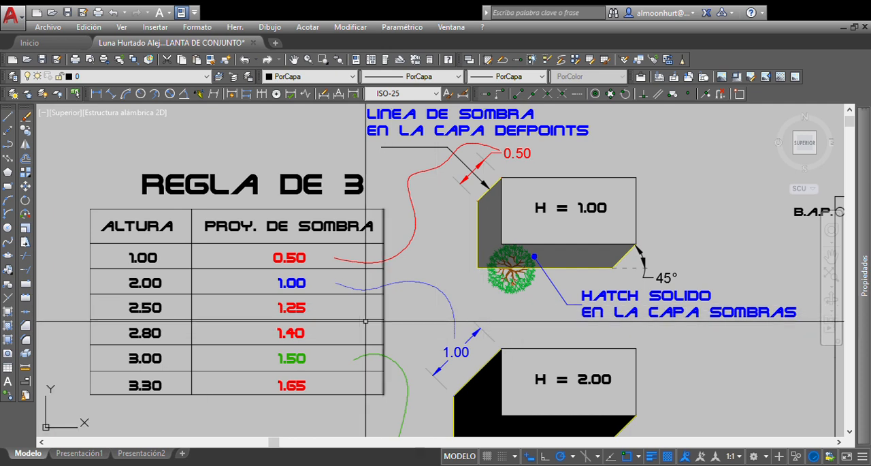
{"action": "left_click", "coordinate": [478, 165]}
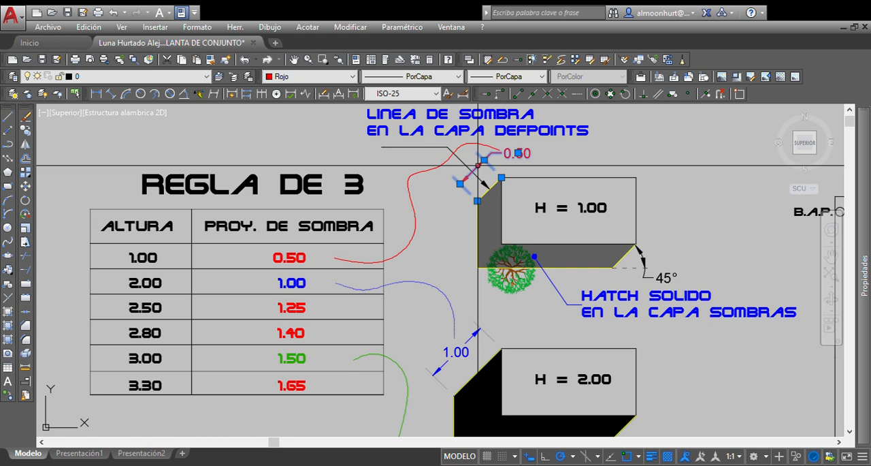
{"action": "key", "text": "Escape"}
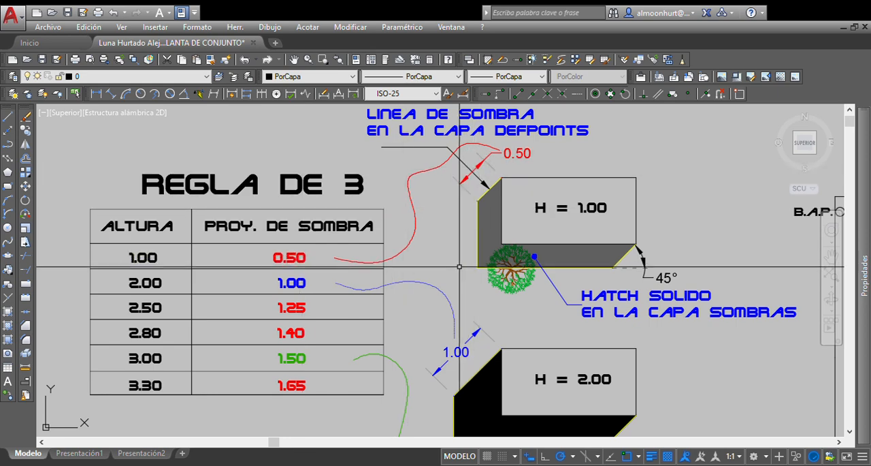
{"action": "middle_click_drag", "start_coordinate": [459, 266], "coordinate": [452, 247]}
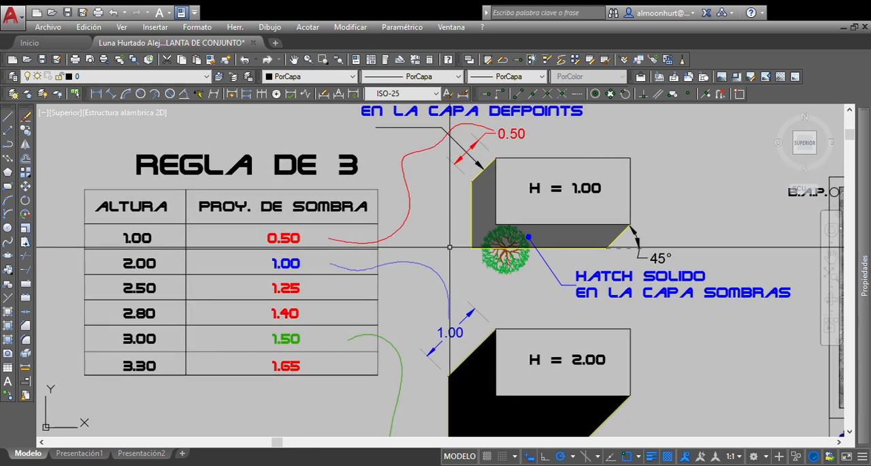